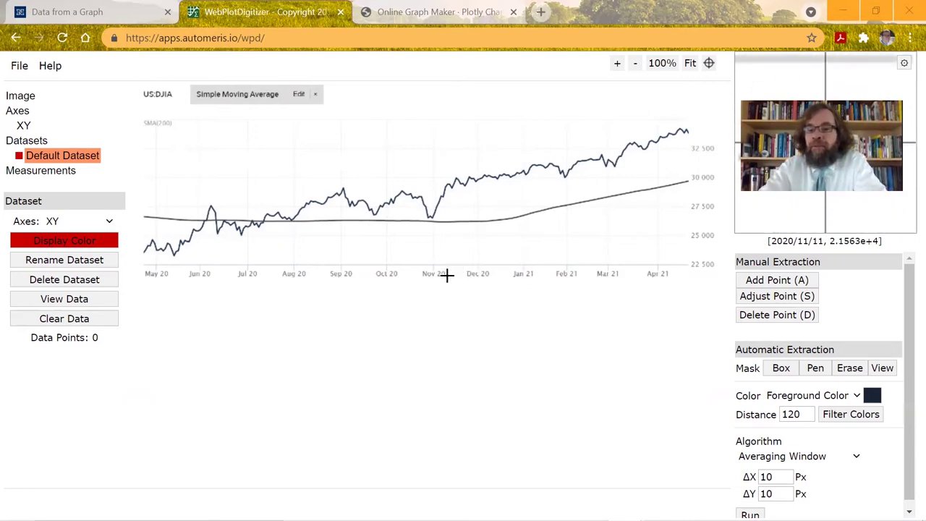
Step: Erase all of the old mask and draw a box mask over the entire DJIA plot area
click(781, 371)
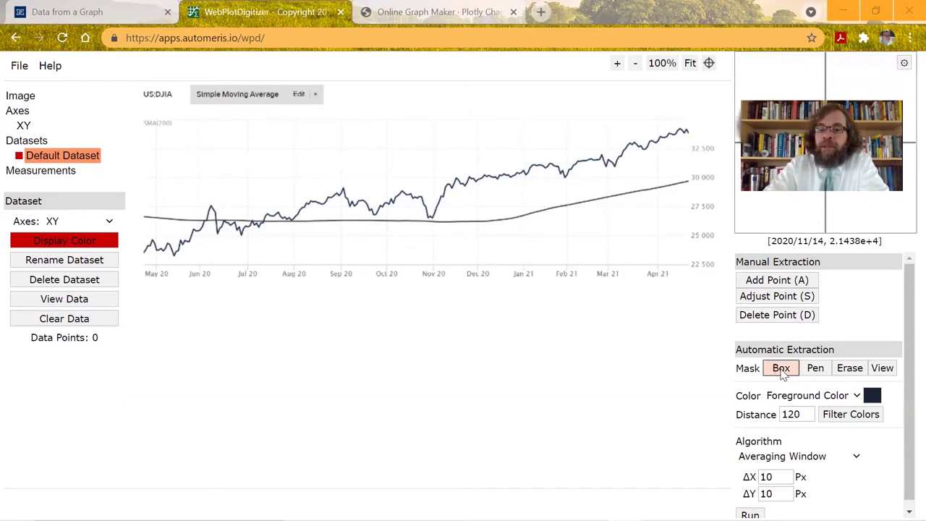
click(781, 370)
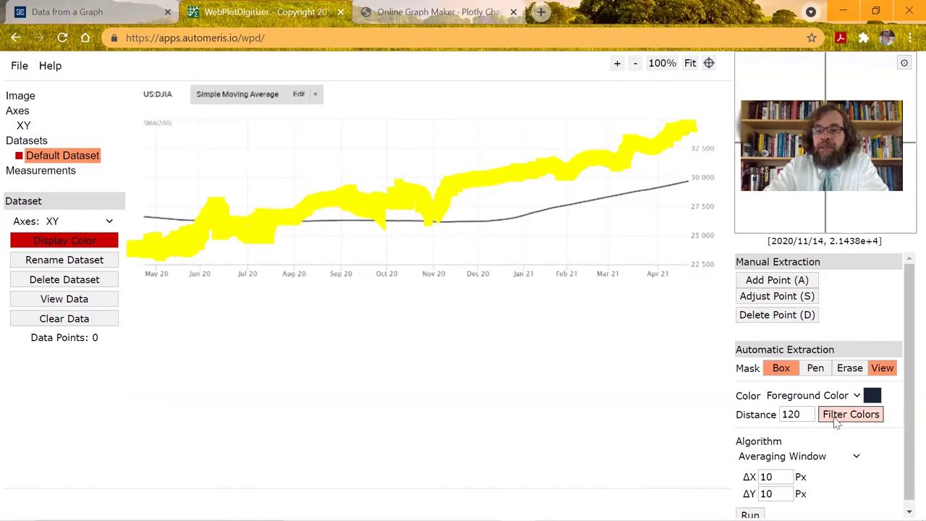
scroll(834, 416, down, 1)
click(851, 362)
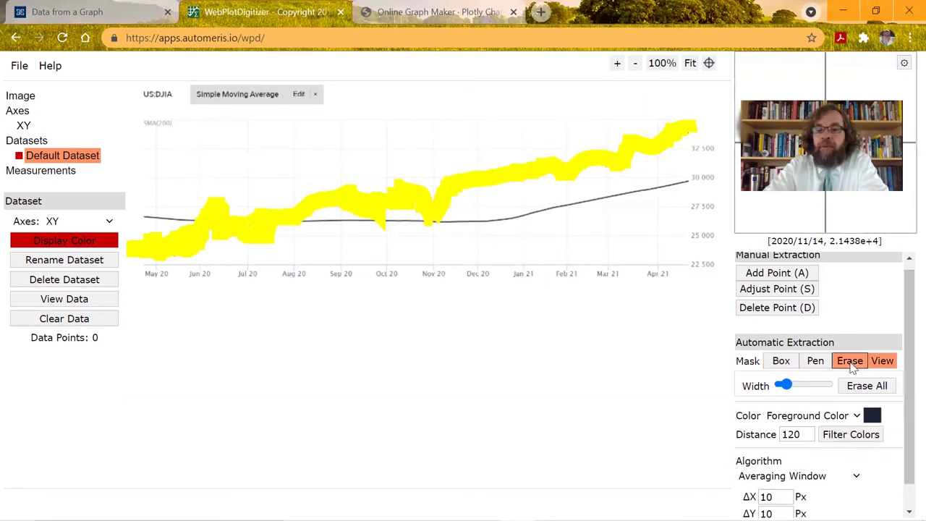
click(858, 385)
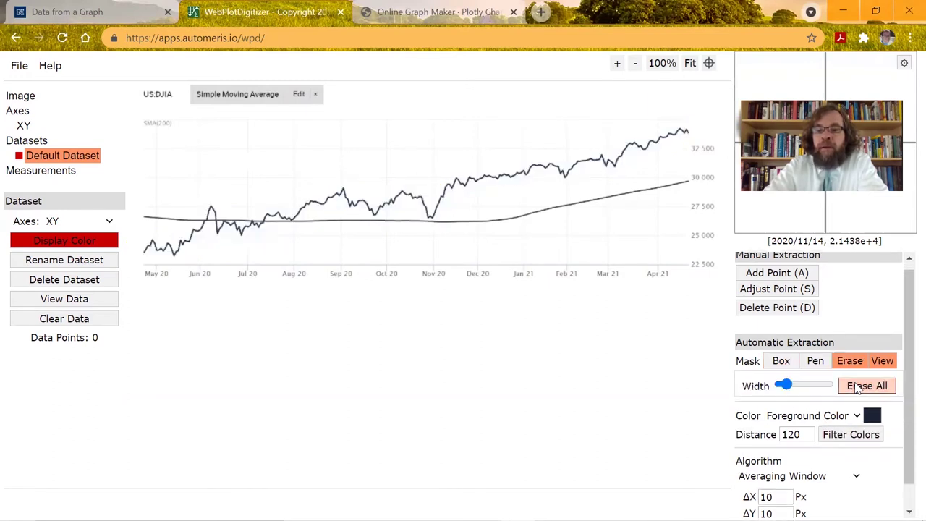
click(785, 366)
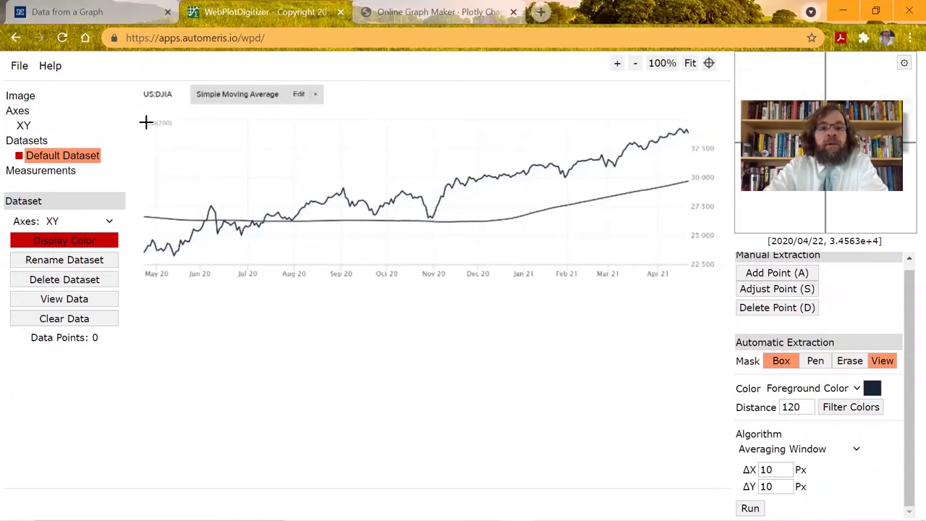
drag(145, 122, 693, 261)
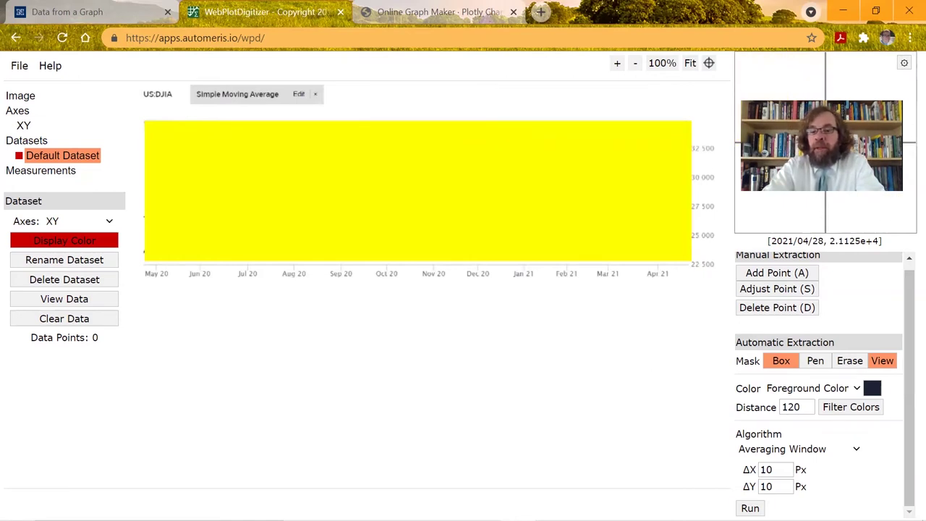
Step: Auto-extract 259 points under the mask and list them in the Acquired Data window
click(750, 508)
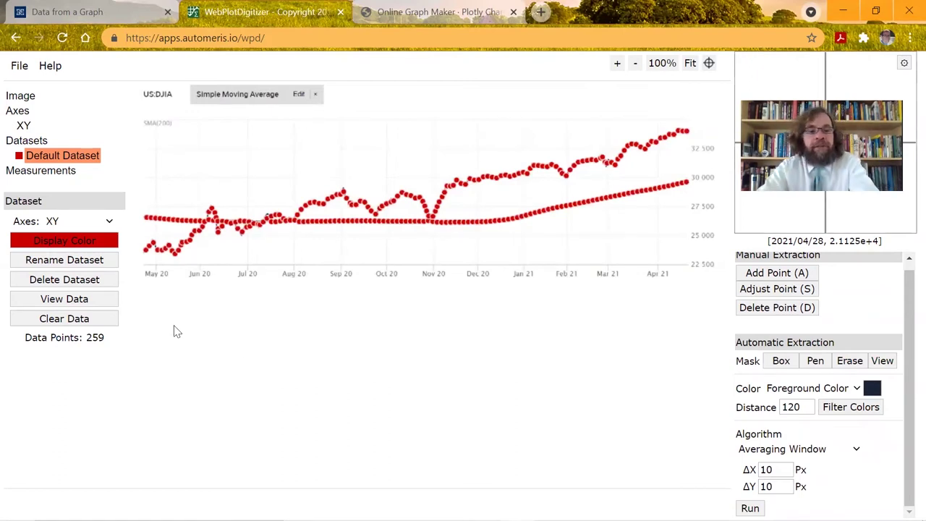
click(96, 303)
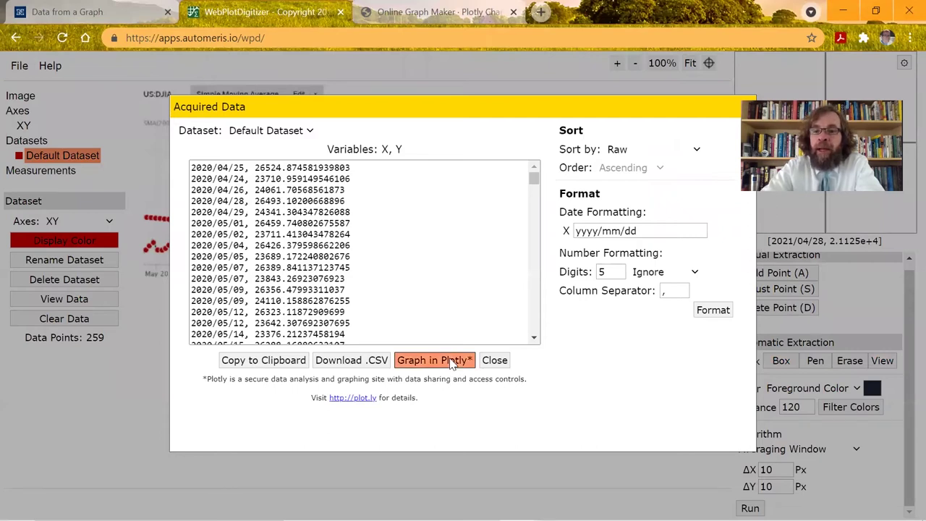
Step: Graph the extracted date–value pairs in Plotly Chart Studio as a line chart
click(453, 364)
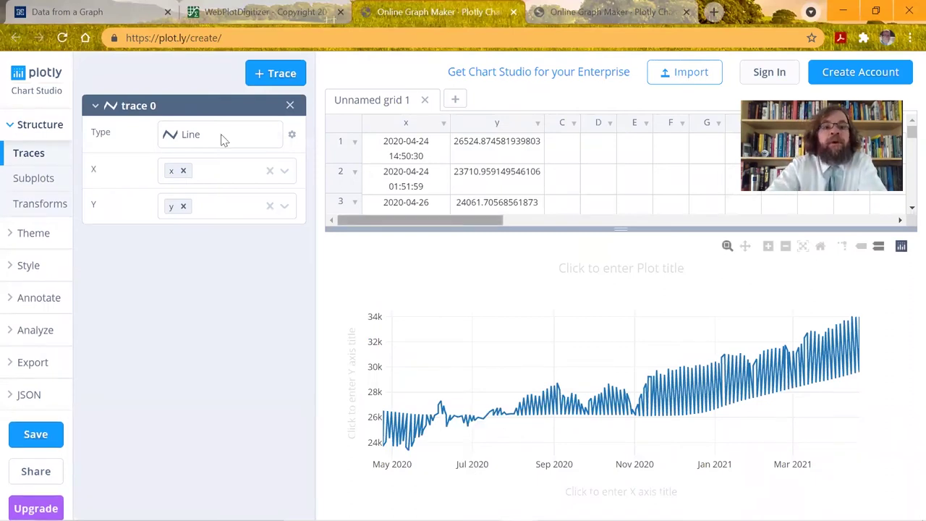
Step: Back in WebPlotDigitizer, close the data list and erase the full-chart mask
click(260, 12)
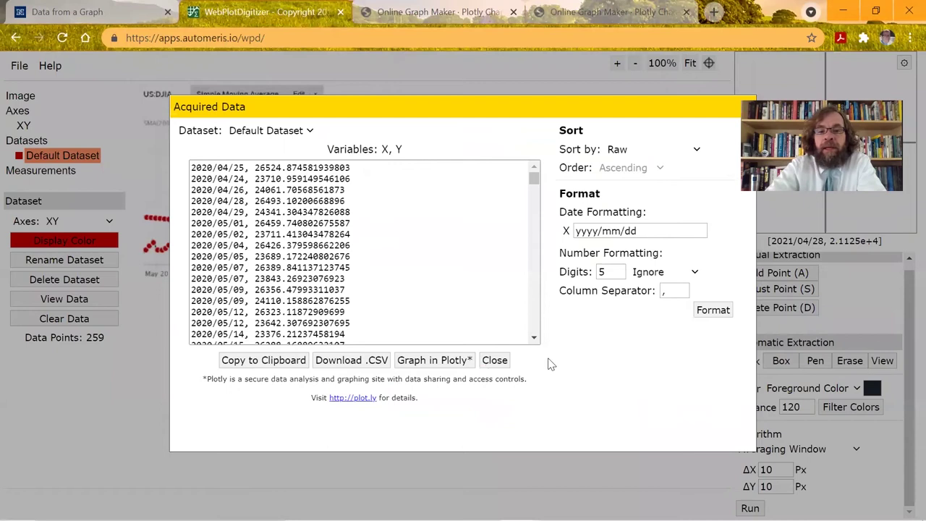
click(496, 361)
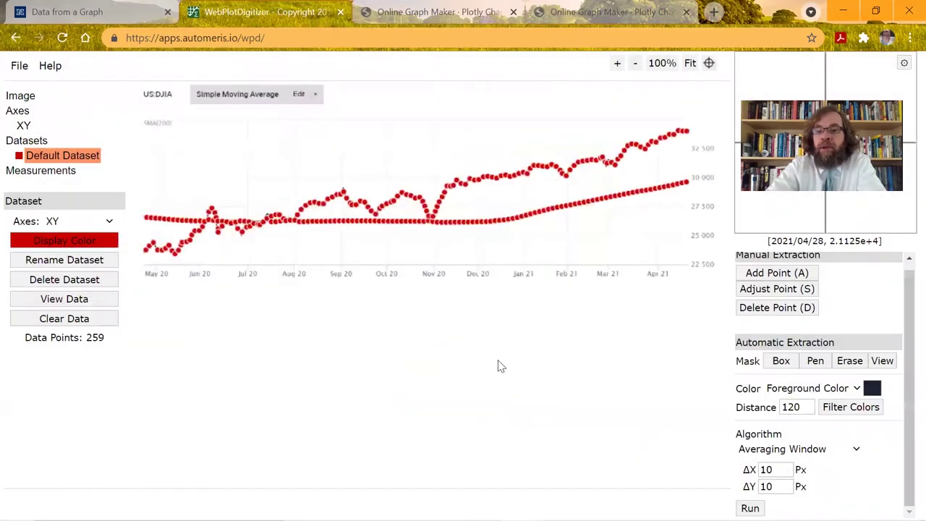
click(847, 365)
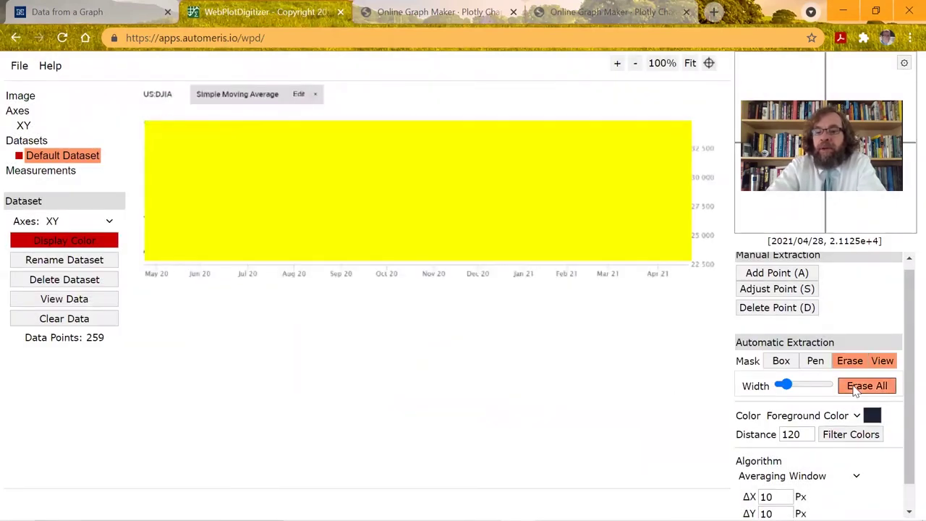
click(866, 386)
Step: Paint a wide pen mask along the upper Dow Jones line from May 2020 to April 2021
click(817, 361)
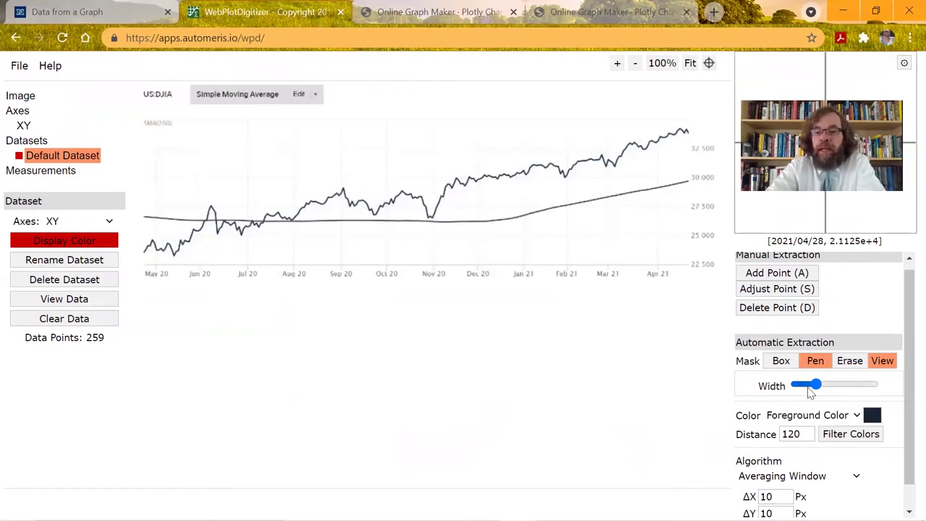
drag(817, 385, 828, 389)
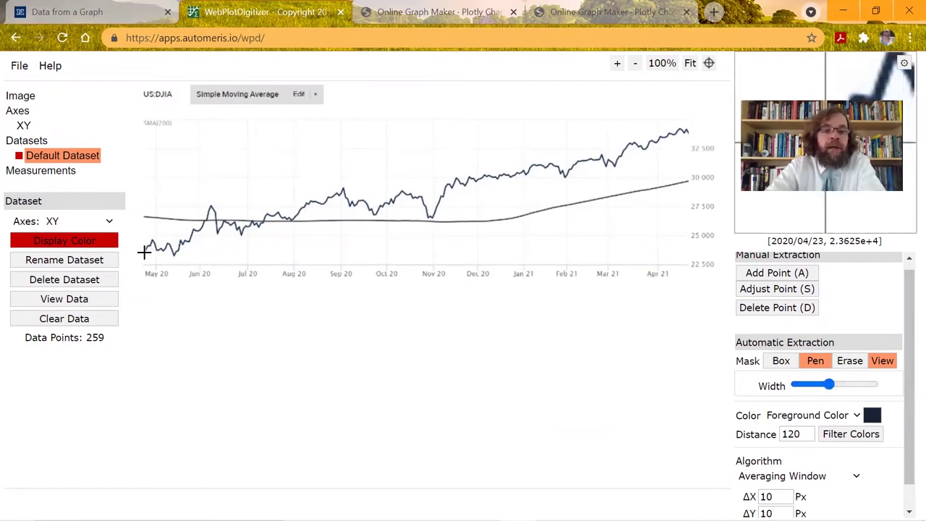
mouse_move(144, 251)
mouse_down()
mouse_move(179, 252)
mouse_move(219, 212)
mouse_move(227, 230)
mouse_move(344, 197)
mouse_move(419, 200)
mouse_move(434, 211)
mouse_move(462, 178)
mouse_move(534, 177)
mouse_move(516, 179)
mouse_move(544, 161)
mouse_move(531, 162)
mouse_move(557, 162)
mouse_move(565, 174)
mouse_move(697, 138)
mouse_up()
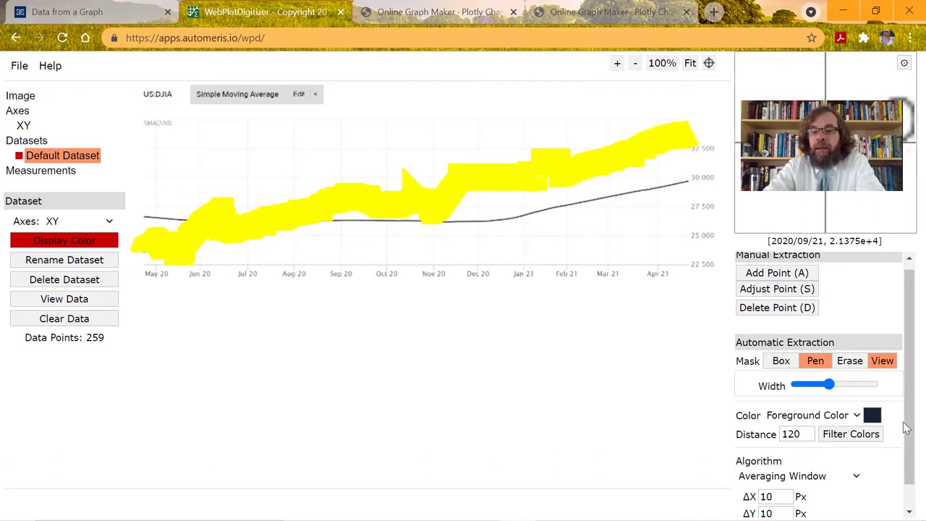
scroll(892, 417, down, 1)
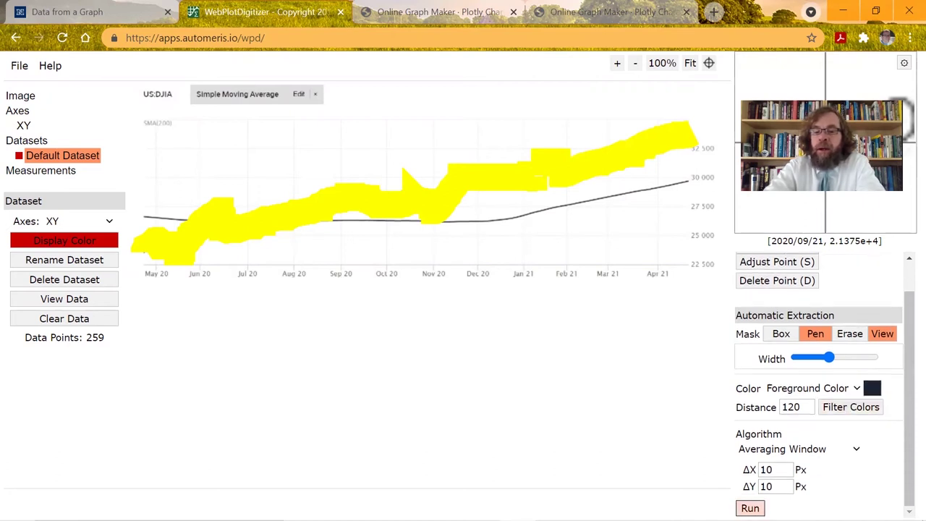
Step: Re-extract points under the pen mask and delete two stray points near November 2020
click(750, 508)
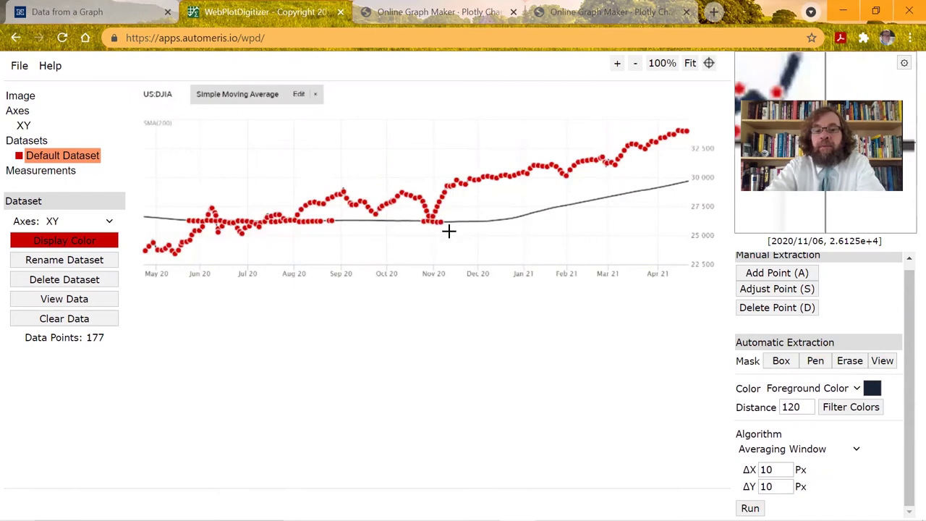
click(766, 311)
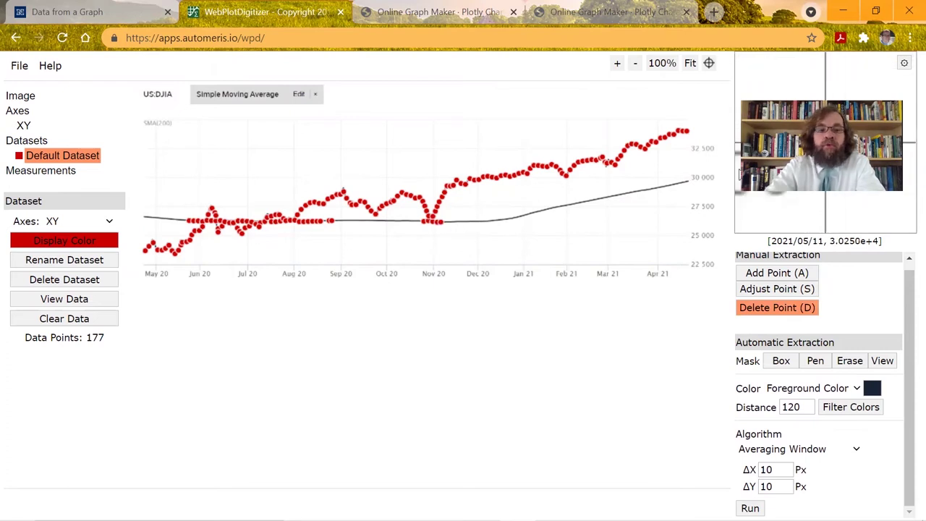
click(437, 222)
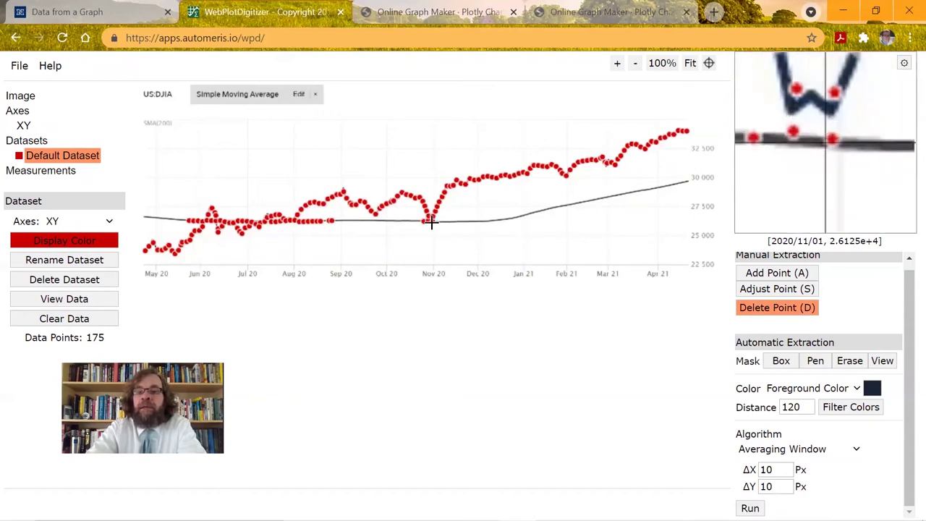
click(429, 222)
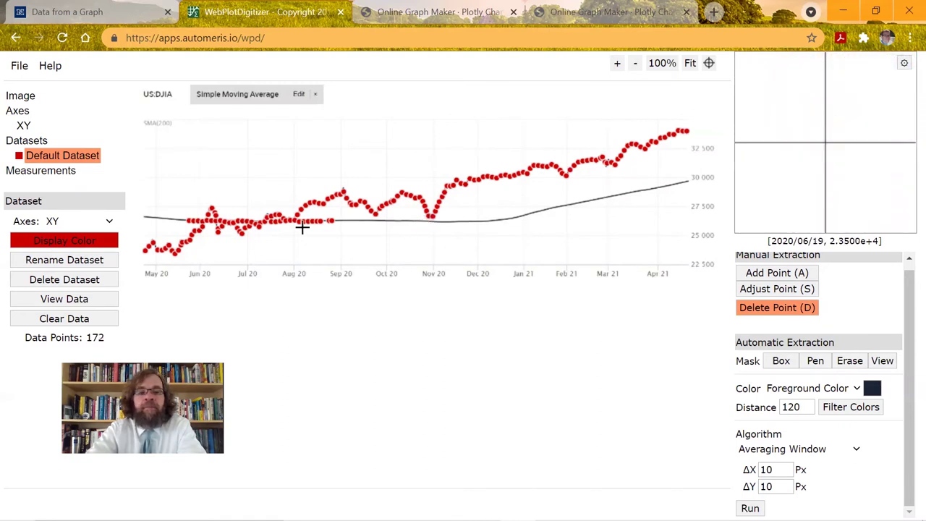
Step: Delete the stray red points on the moving-average line around August–September
click(329, 220)
click(321, 220)
click(318, 220)
click(313, 220)
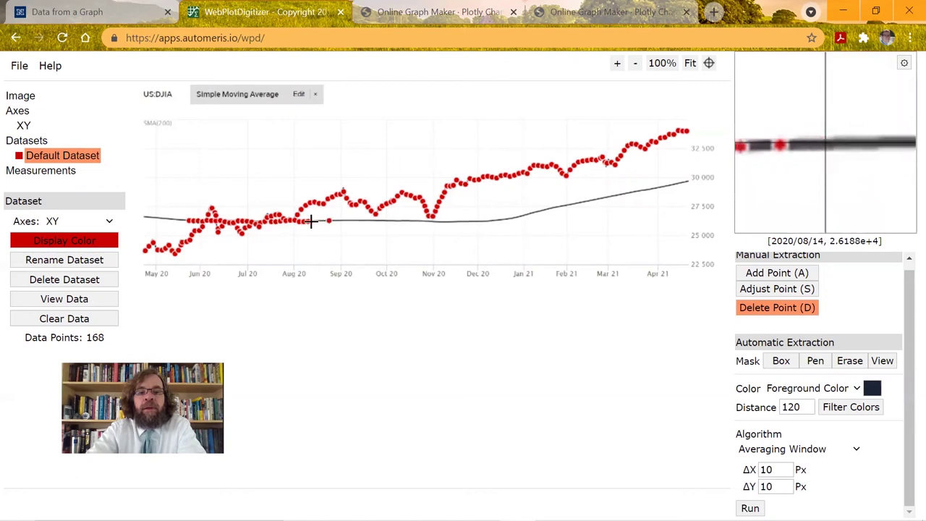
click(310, 220)
click(319, 219)
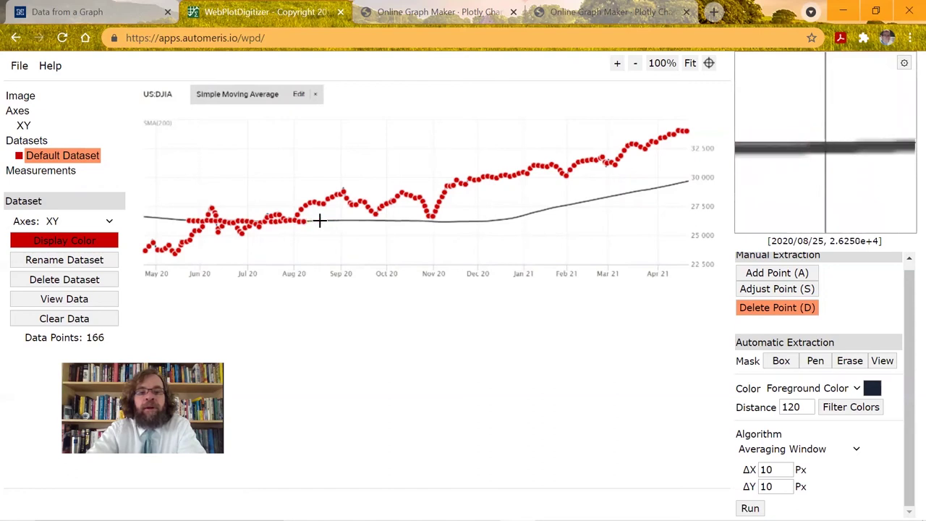
click(306, 220)
click(302, 222)
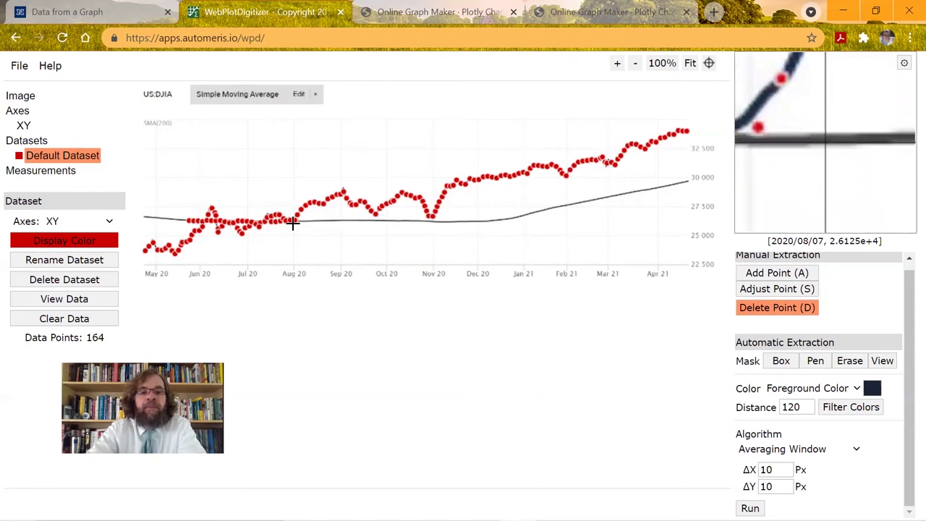
Step: Delete the remaining stray points on the moving-average line from mid-June to late July
click(190, 219)
click(196, 217)
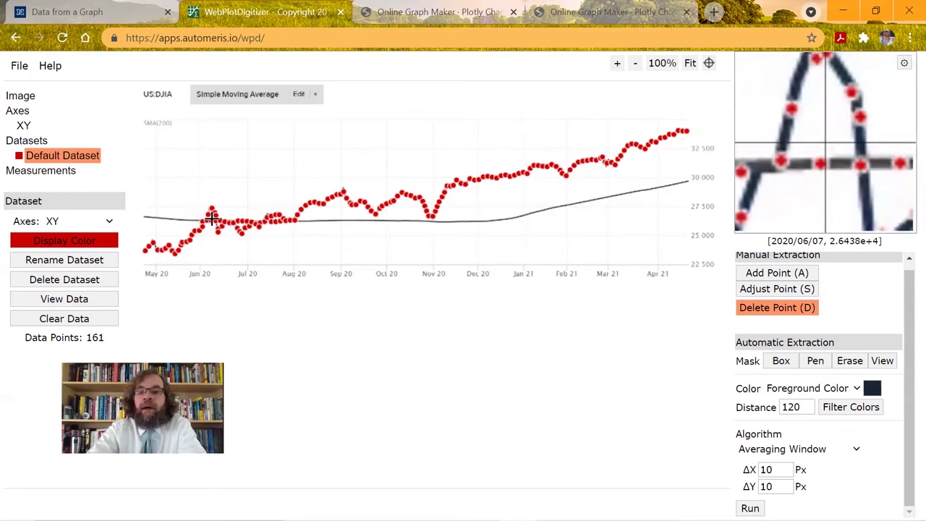
click(274, 222)
click(276, 224)
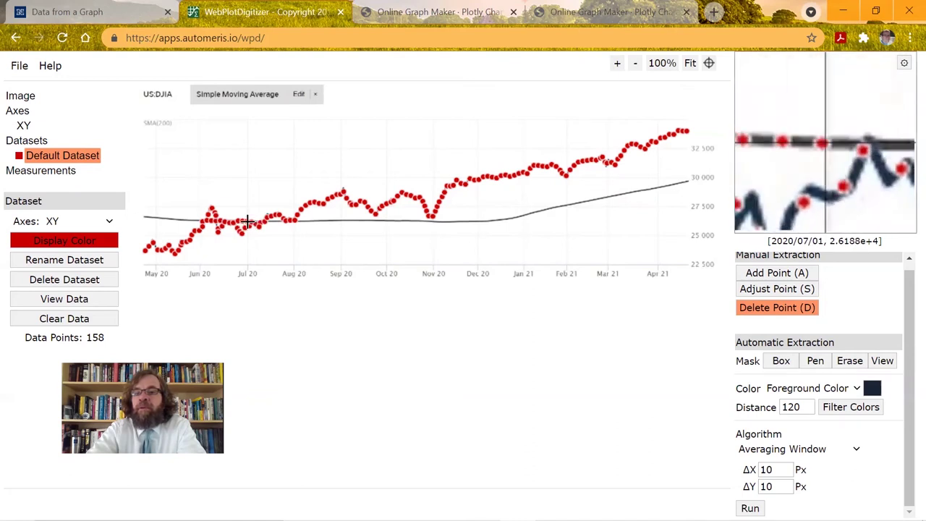
click(244, 222)
click(243, 222)
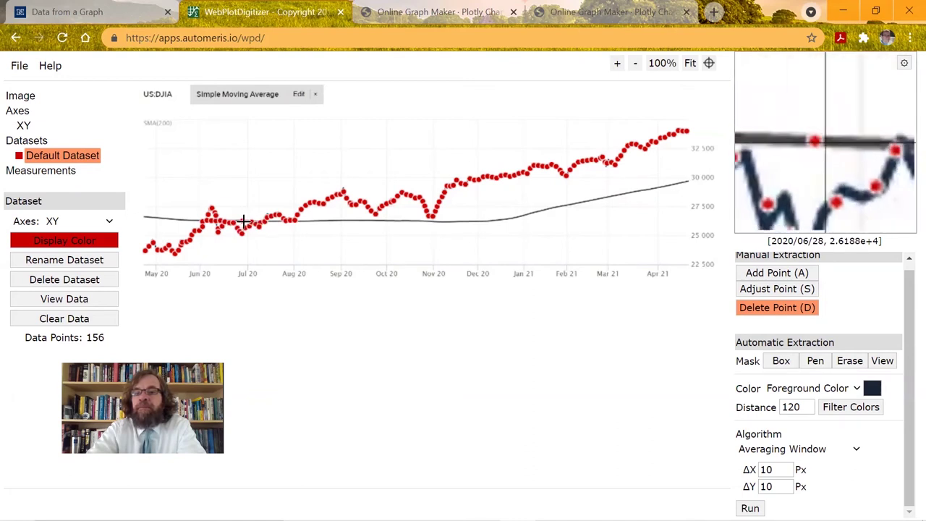
click(241, 222)
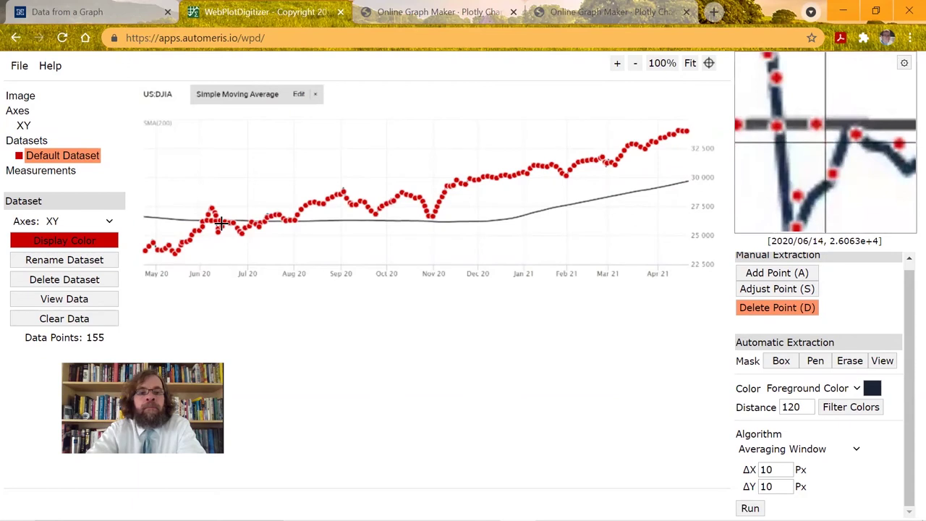
click(217, 222)
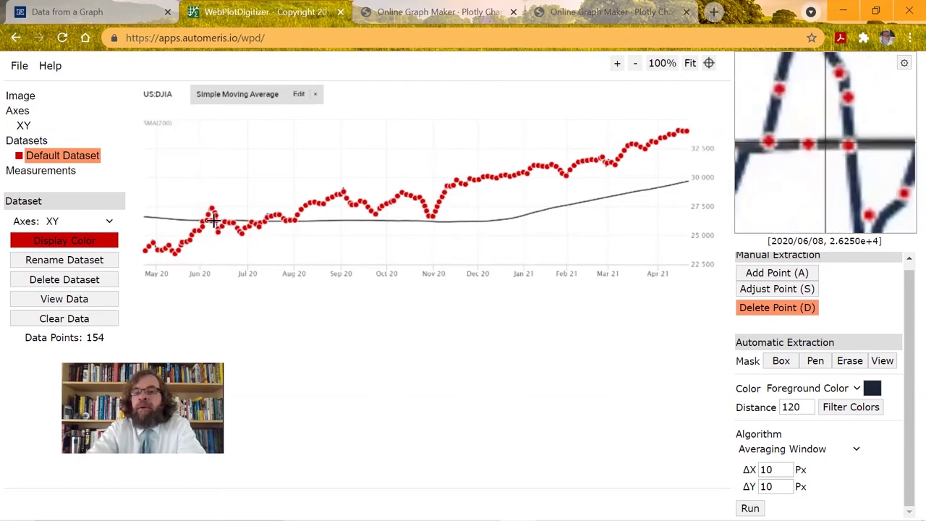
click(209, 223)
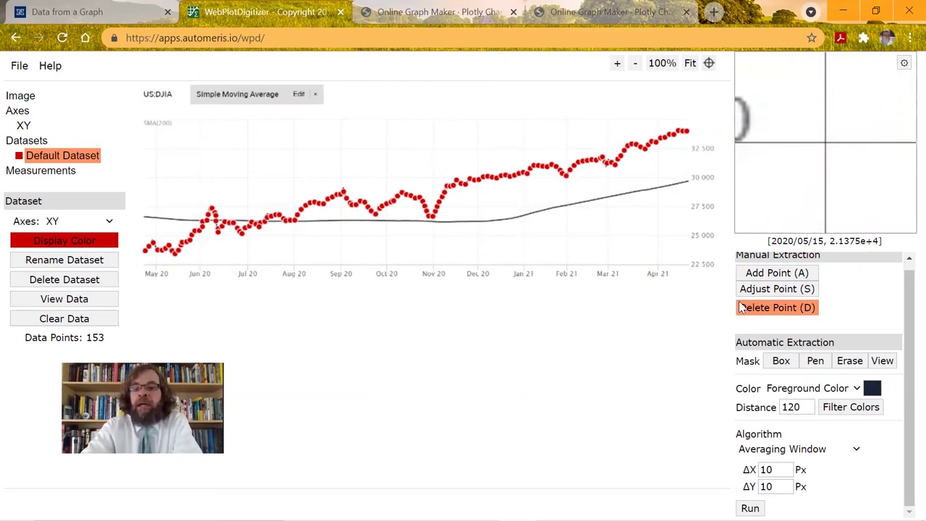
Step: Add two missing points on the upper line near September 2020
click(755, 279)
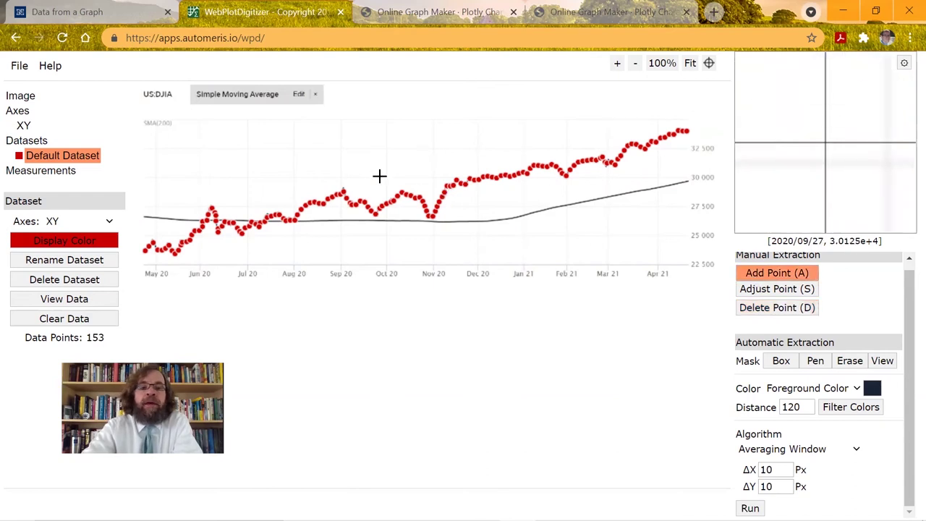
click(344, 189)
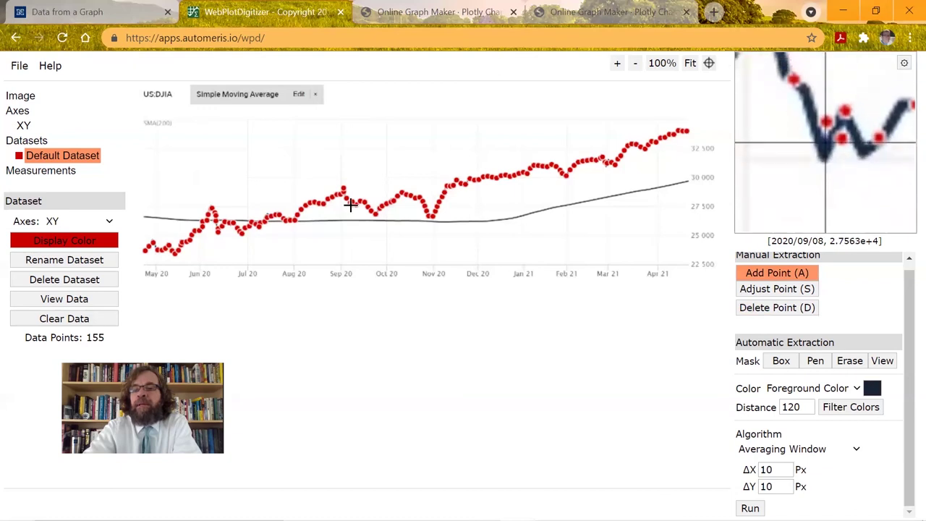
click(350, 205)
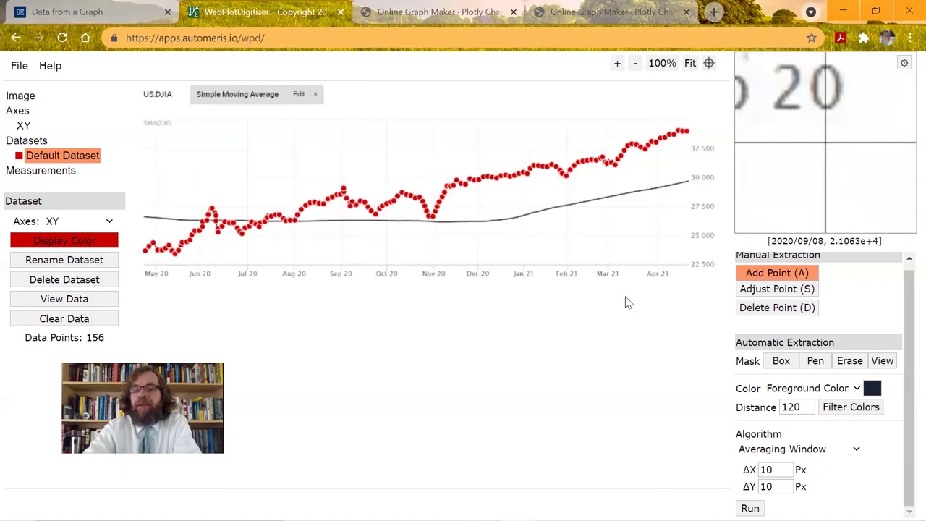
Step: Send the 163 digitized points to Plotly Chart Studio in a new tab
click(753, 308)
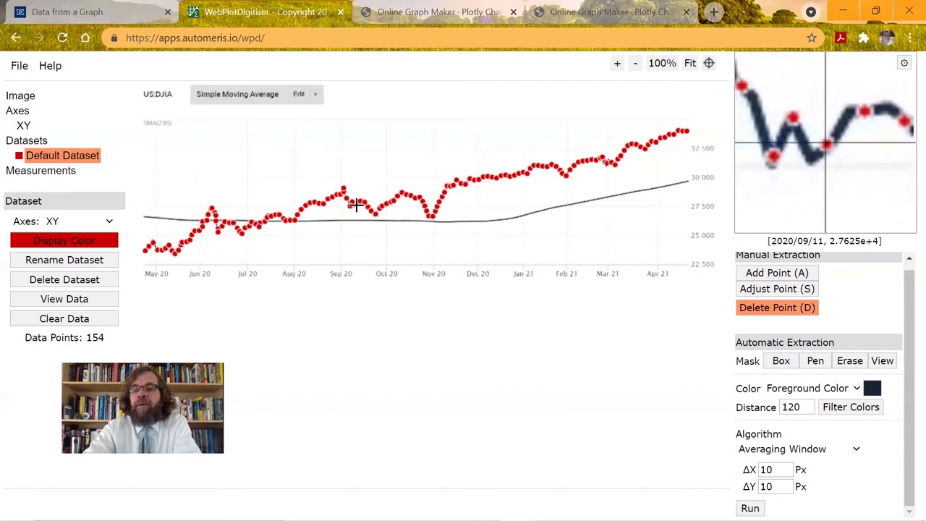
click(746, 278)
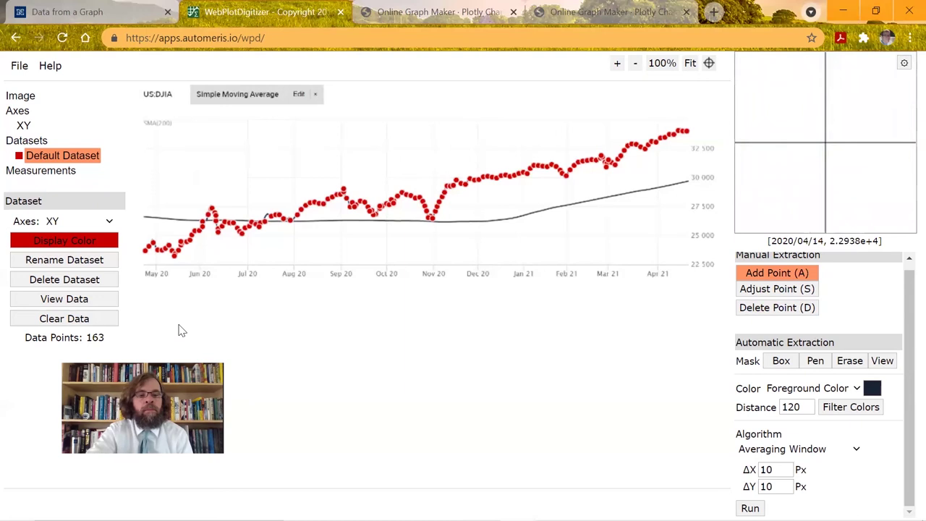
click(86, 304)
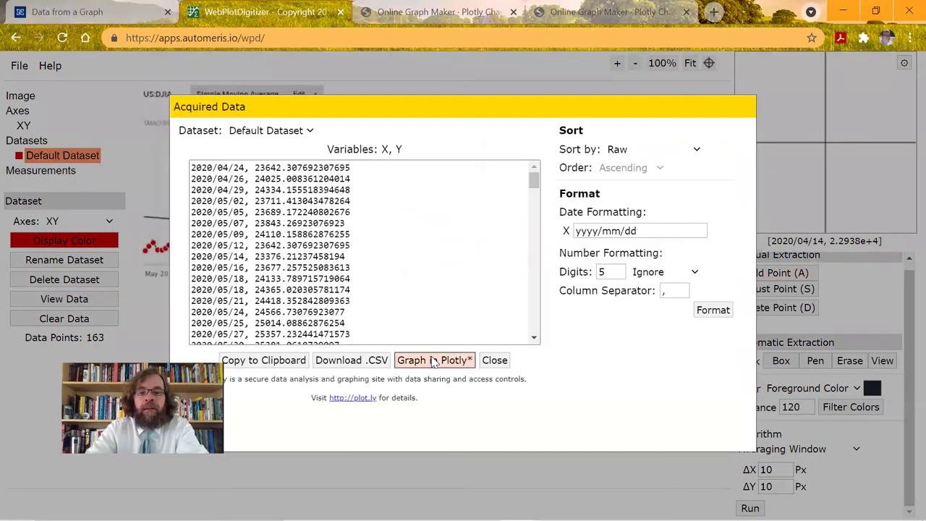
click(434, 360)
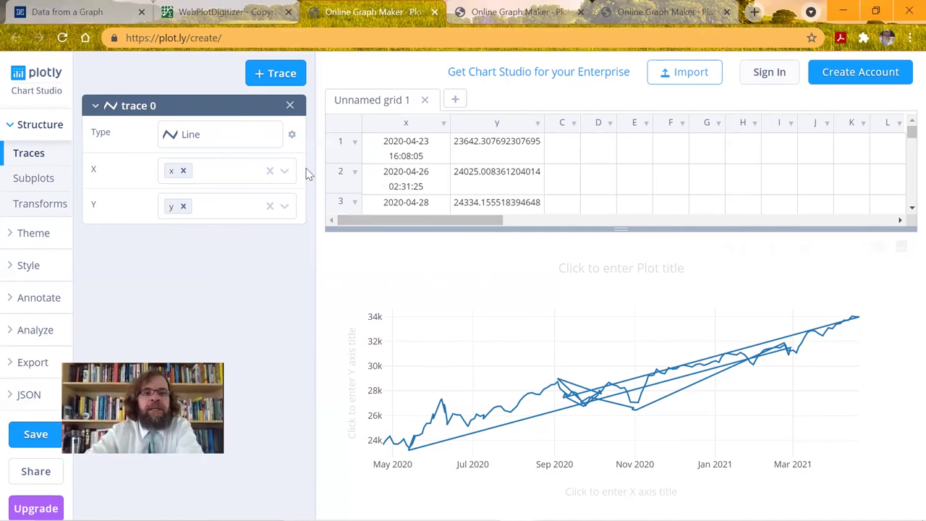
Step: Change trace 0's type from Line to Scatter
click(235, 145)
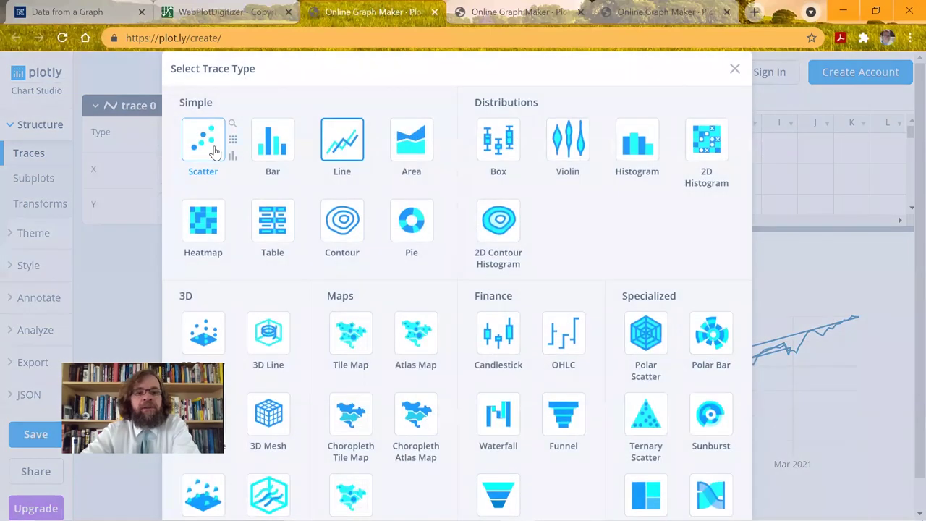
click(215, 151)
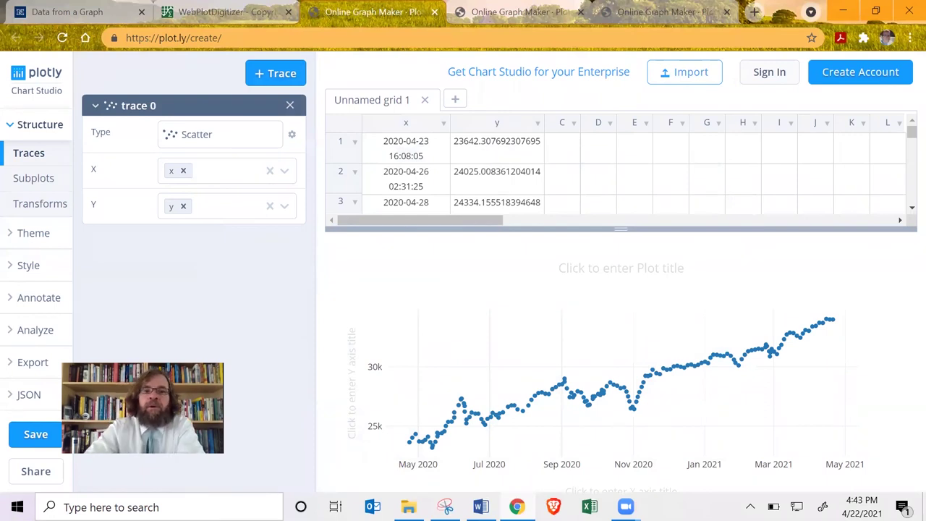
Step: Download the 163-point dataset from WebPlotDigitizer as Default Dataset (1).csv
click(229, 15)
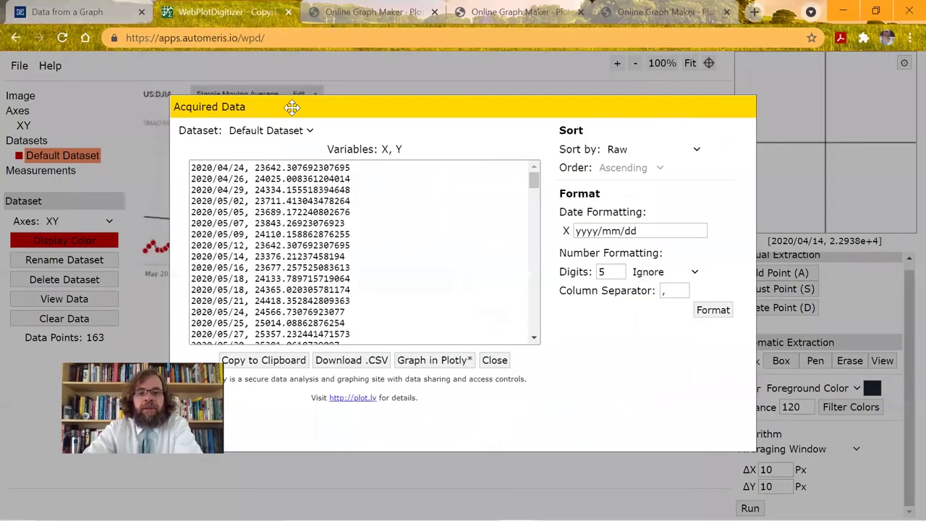
click(376, 367)
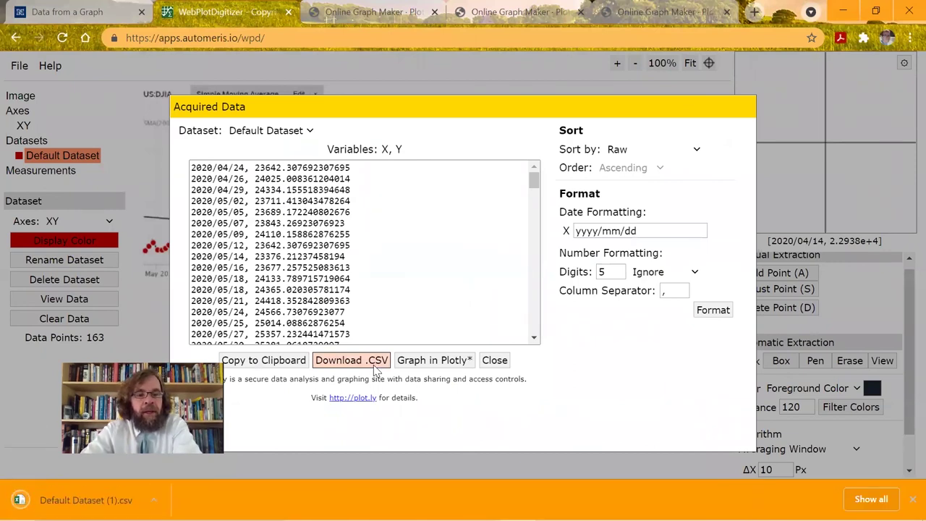